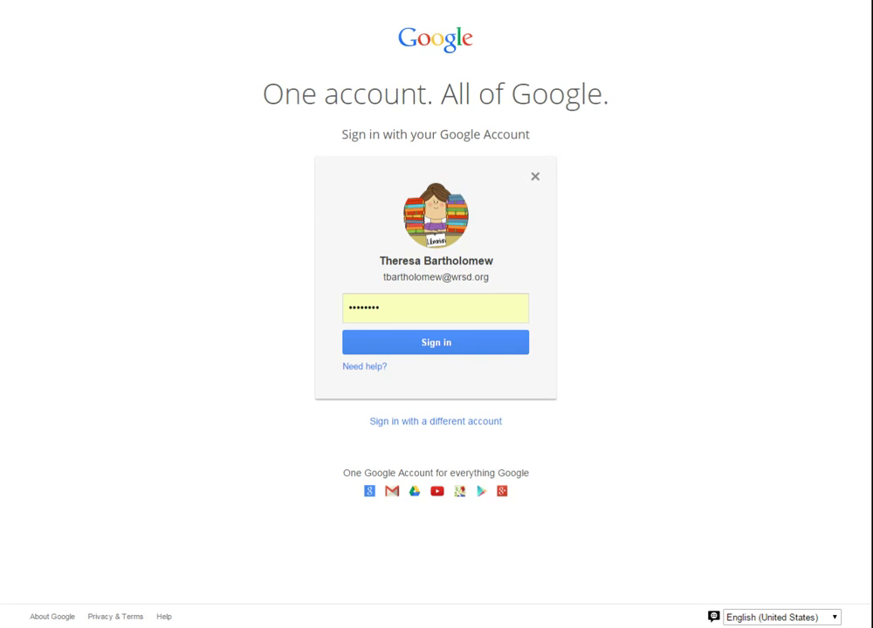
Replace the password field's contents with the account password and sign in to Google Drive
double_click(397, 314)
type("******")
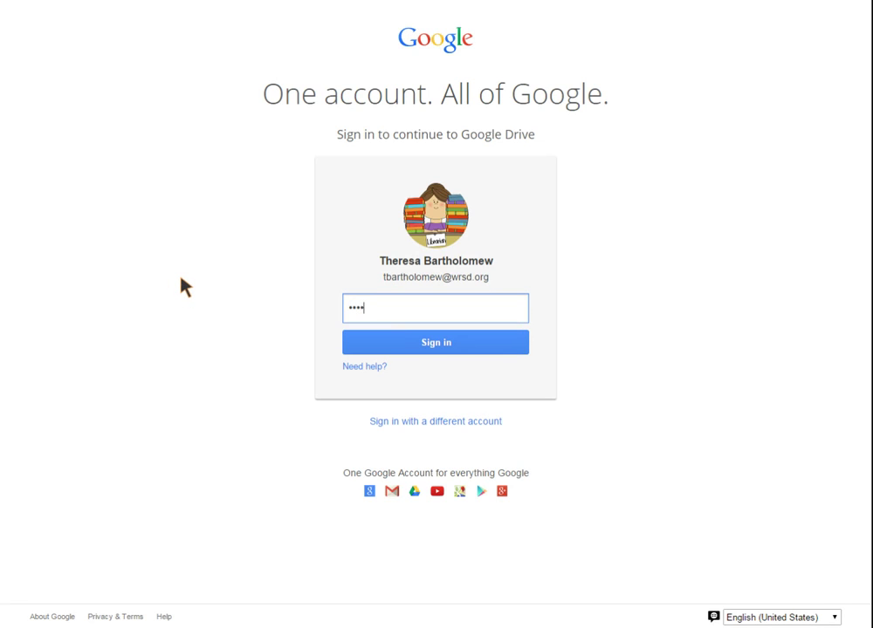
type("***")
left_click(358, 349)
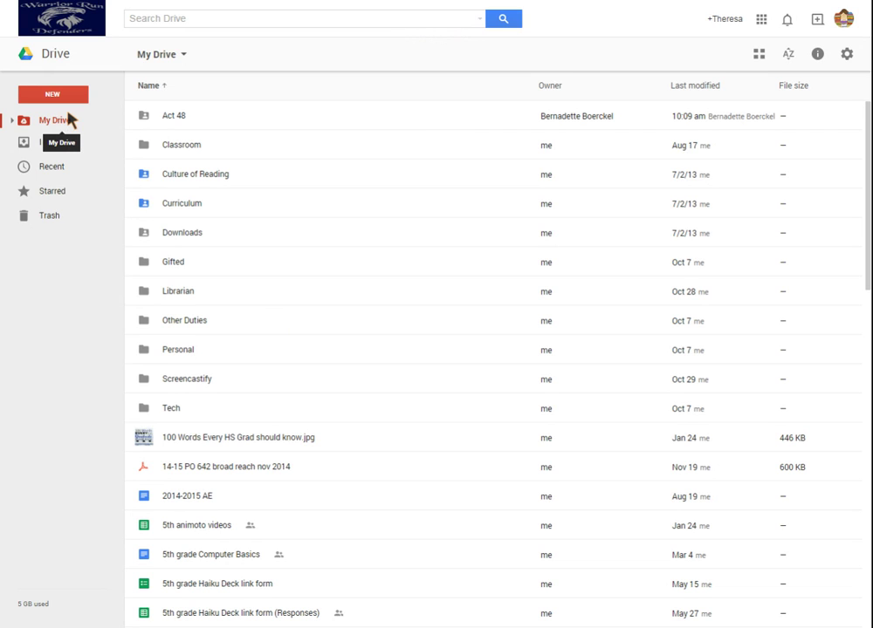
Create a new blank Google Docs document from Drive's New menu
left_click(43, 95)
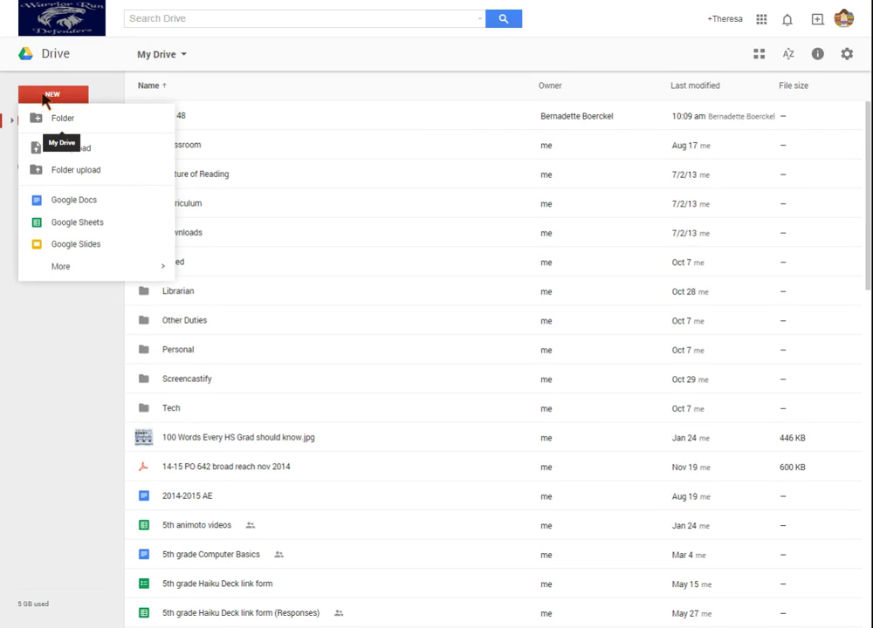
left_click(46, 205)
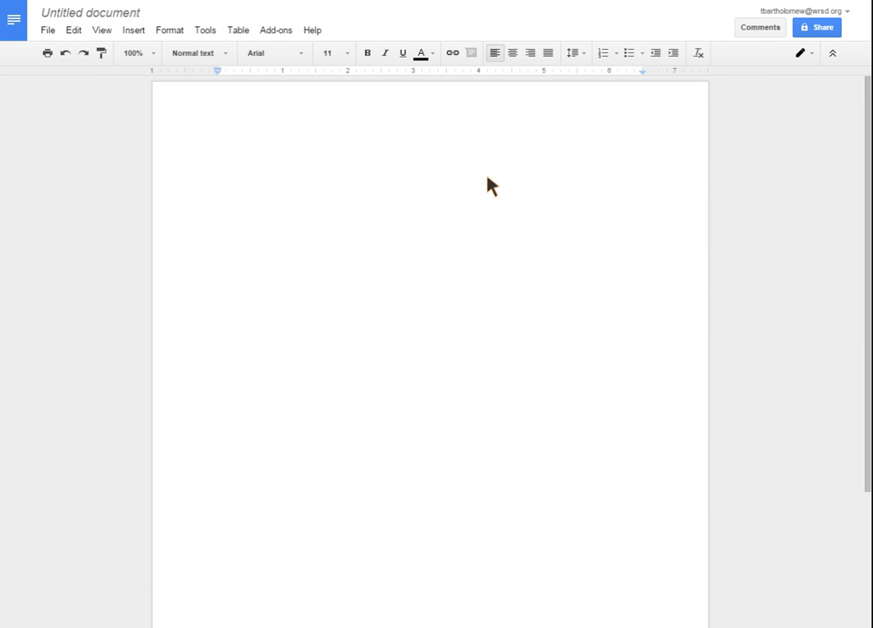
Change the title 'Untitled document' to 'Bartholomew Purple Essay' and confirm
left_click(124, 19)
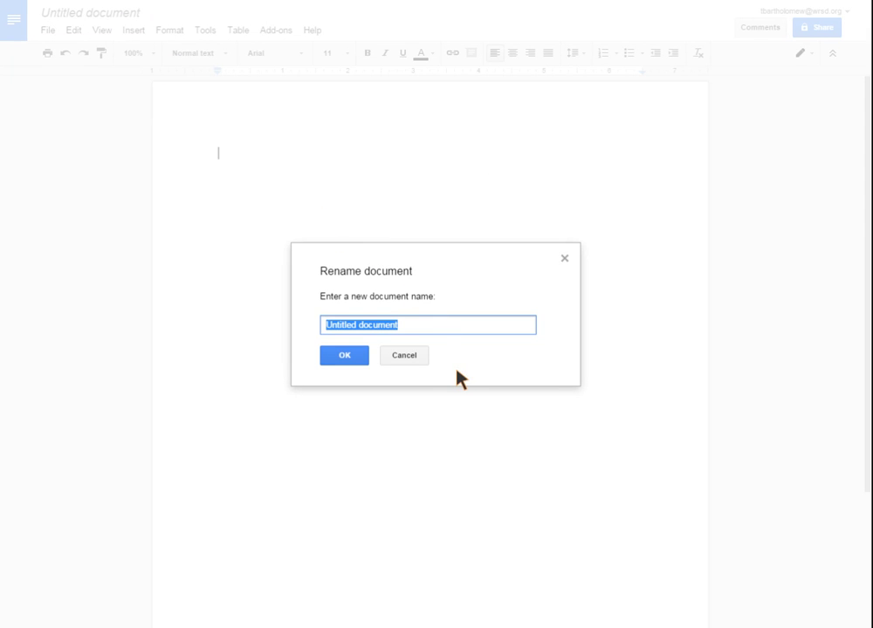
type("Bartholomew")
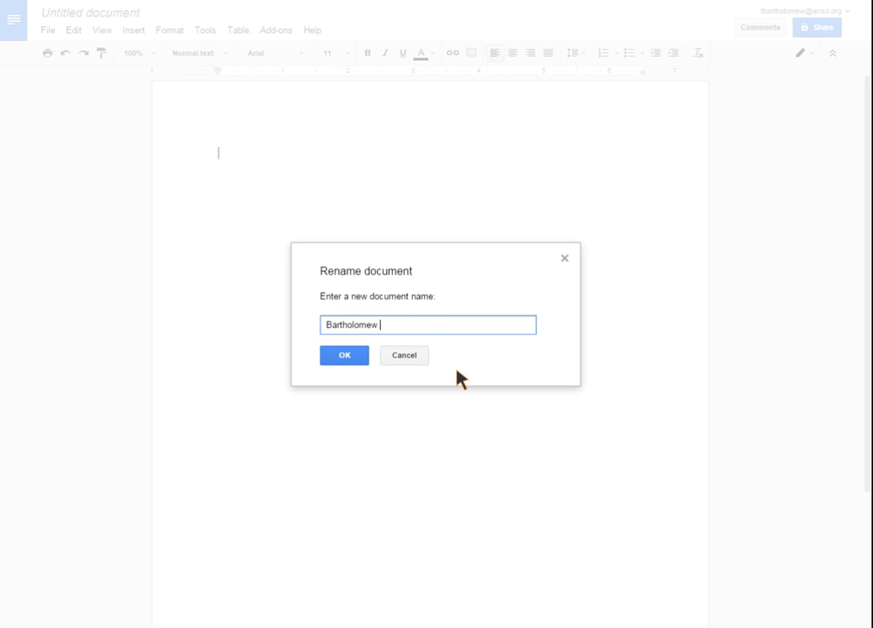
type(" Purple Essay")
left_click(344, 359)
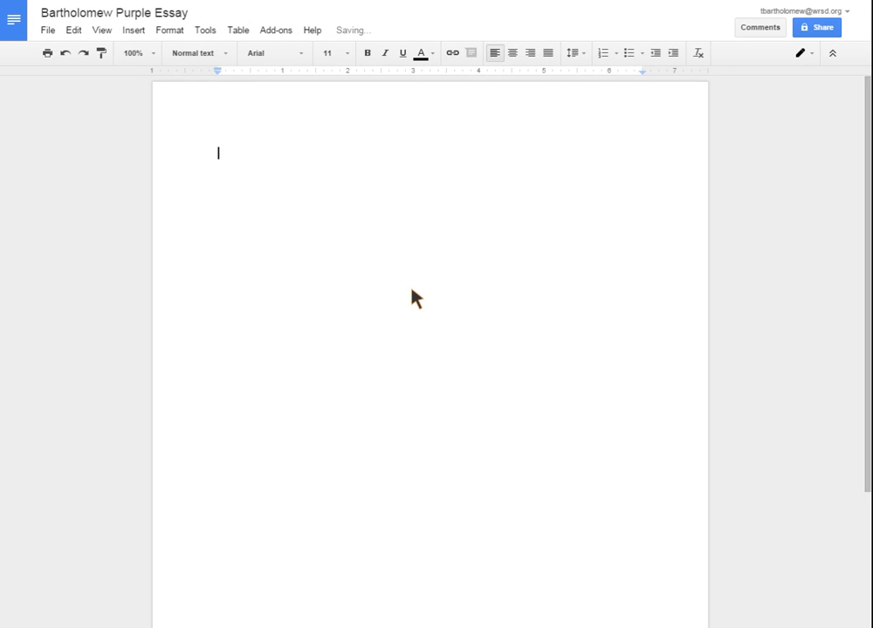
Invite the colleague's school e-mail address as an editor and send the share invitation
left_click(815, 29)
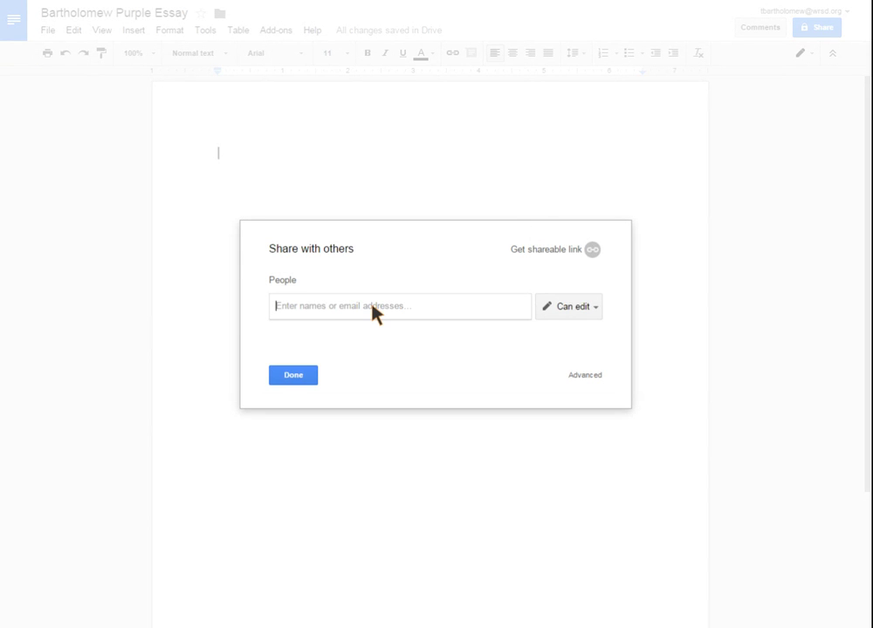
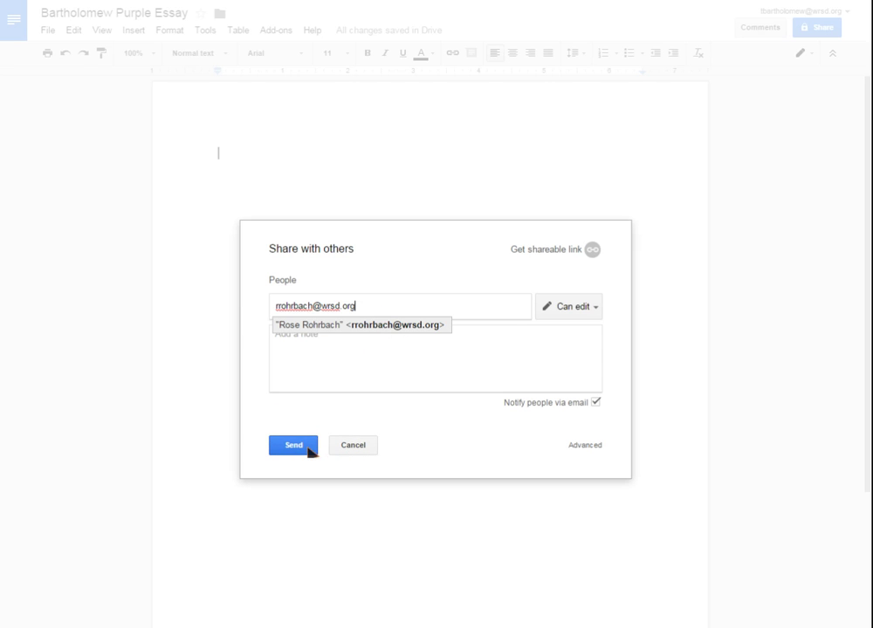
left_click(347, 445)
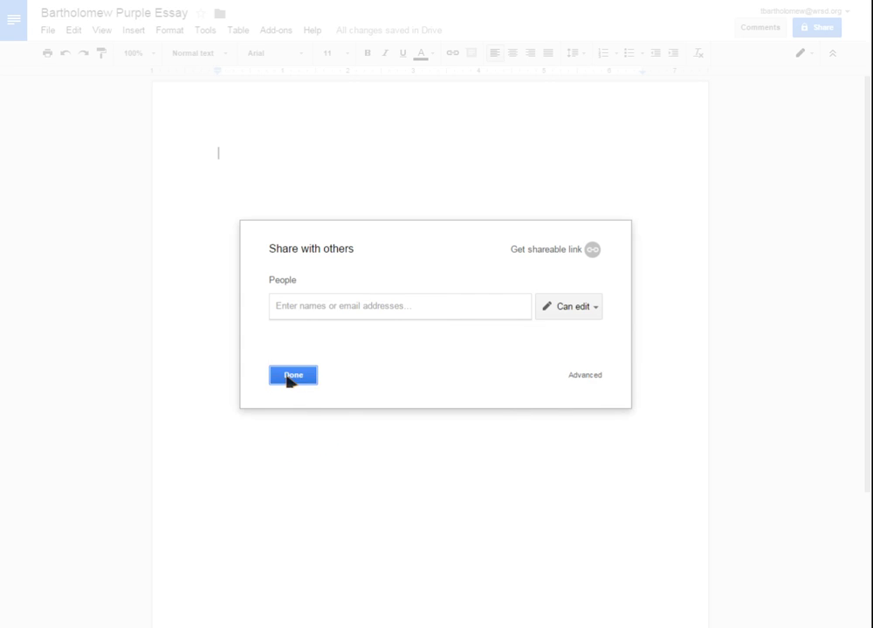
left_click(287, 377)
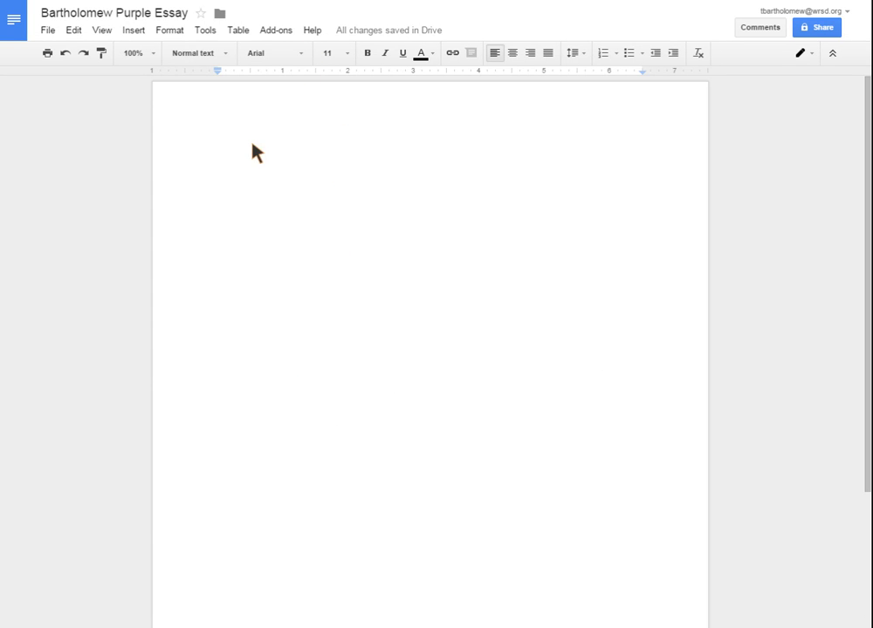
left_click(47, 31)
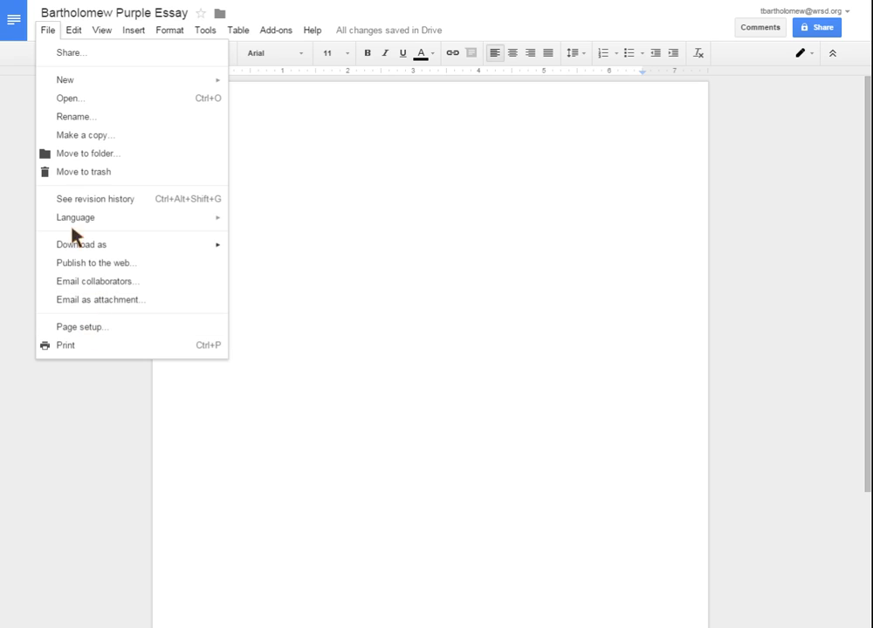
mouse_move(74, 31)
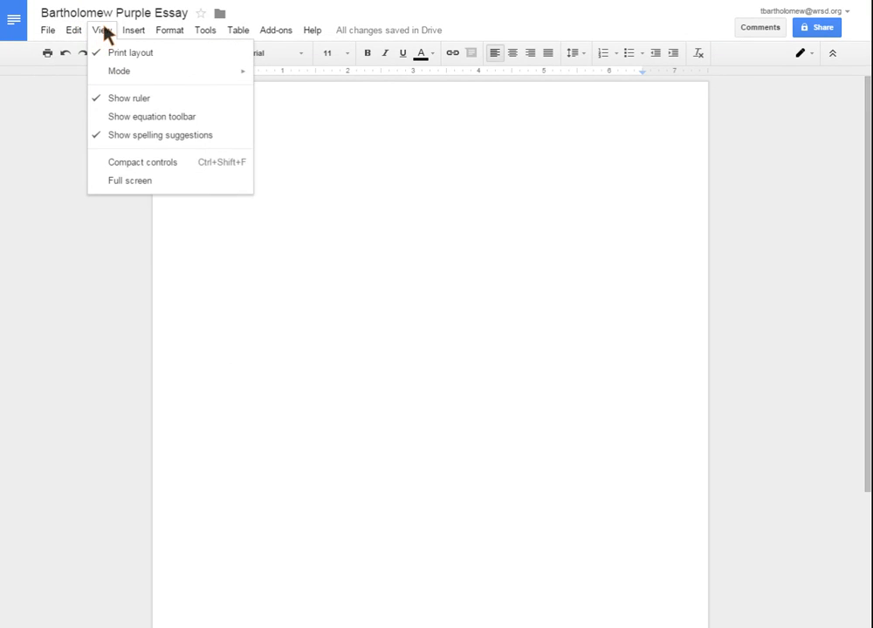
mouse_move(178, 30)
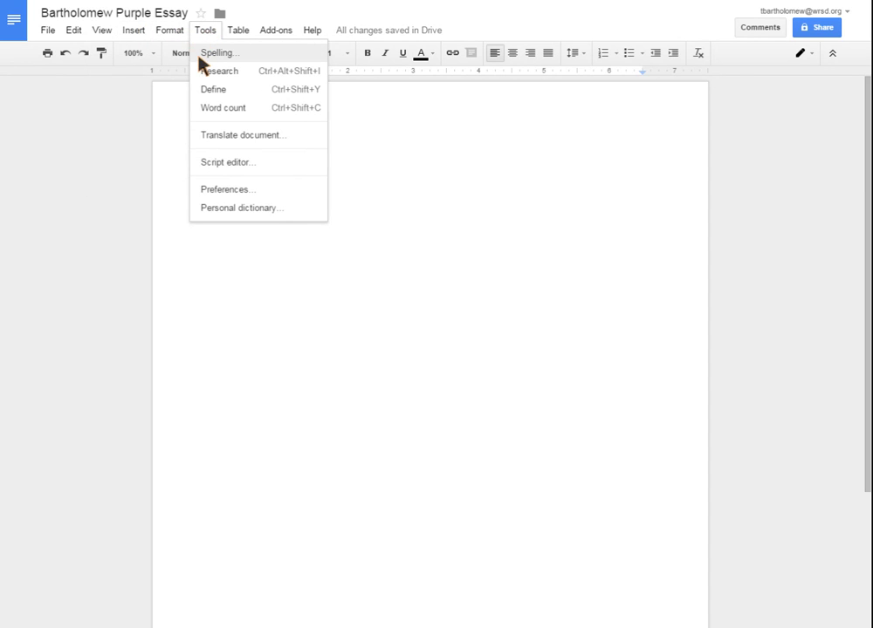
mouse_move(233, 29)
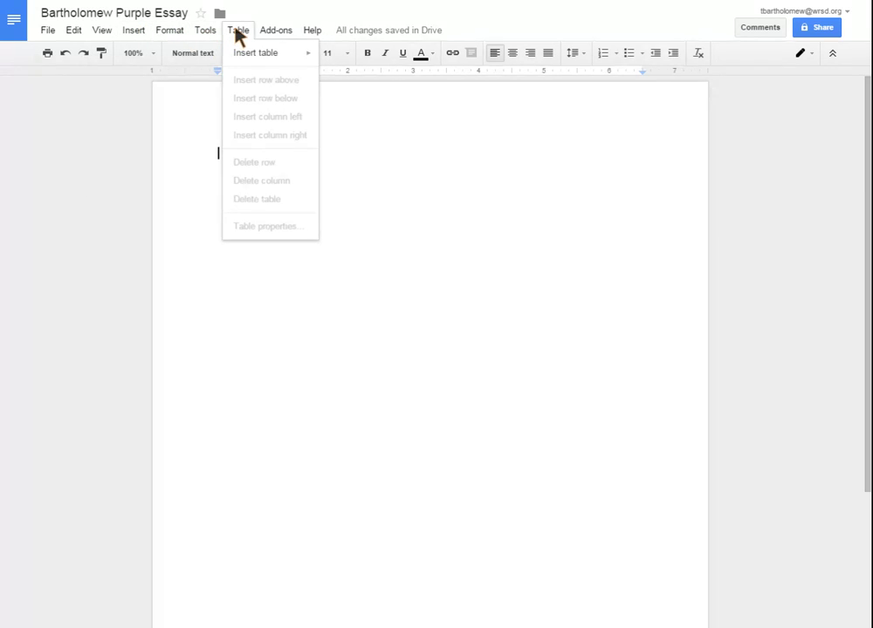
left_click(234, 29)
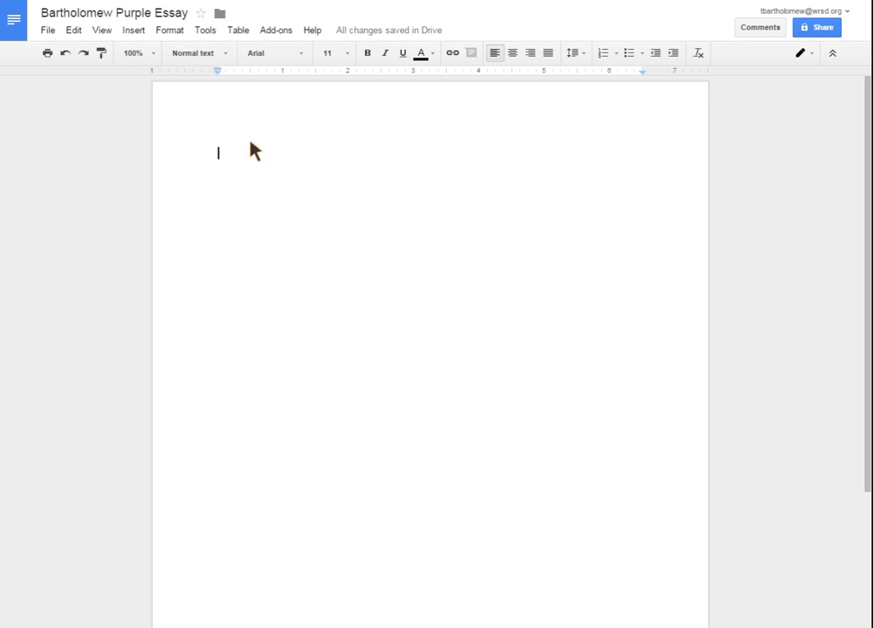
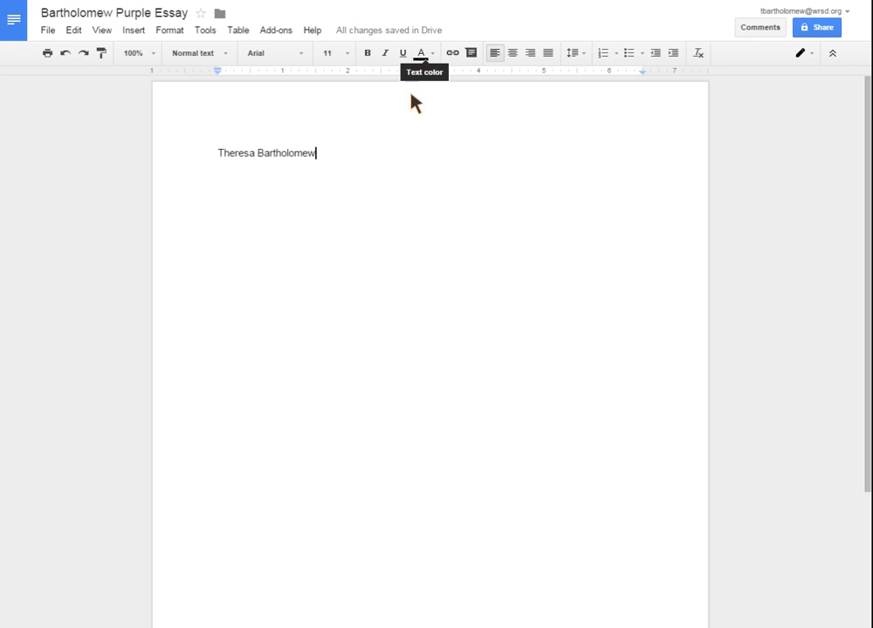
Type the heading lines: author's name, Purple Falcons, Persuasive essay, 11/21/2014, then a blank line
key("Return")
type("Pu")
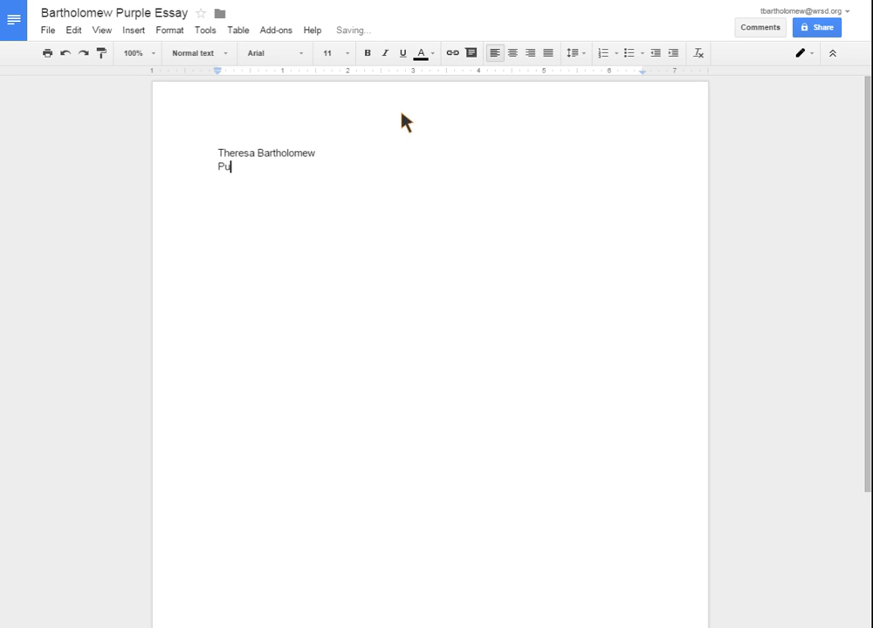
type("rple Falcons")
key("Return")
type("Persuasive essa")
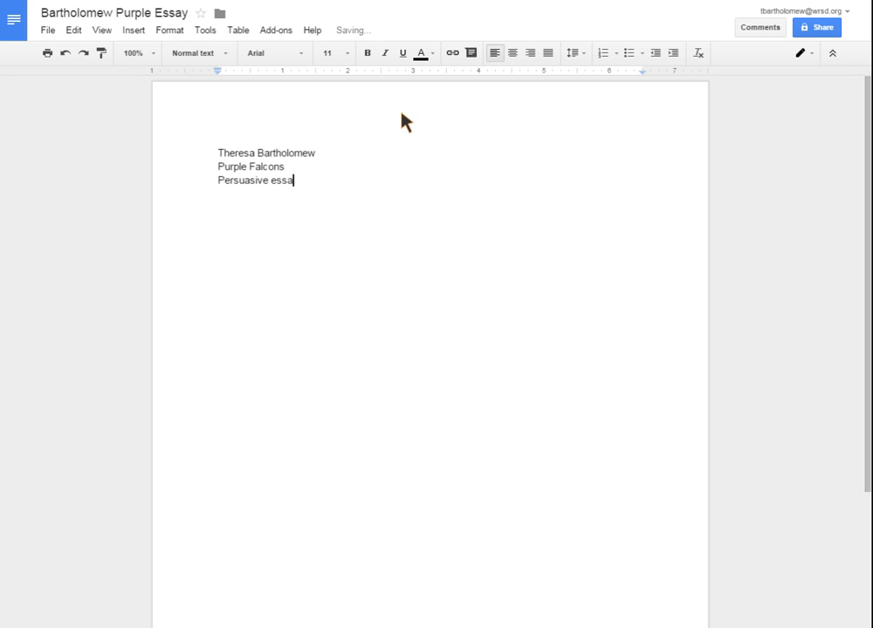
type("y")
key("Return")
type("11/21/2014")
key("Return")
key("Return")
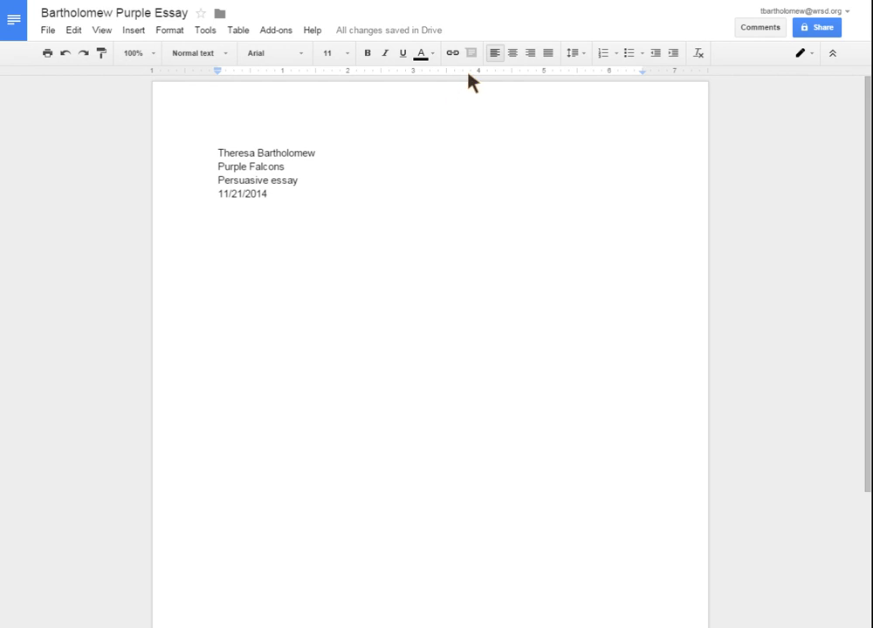
Add a centred 'Title' line, then start a left-aligned paragraph 'Start typing my essay here.'
left_click(512, 53)
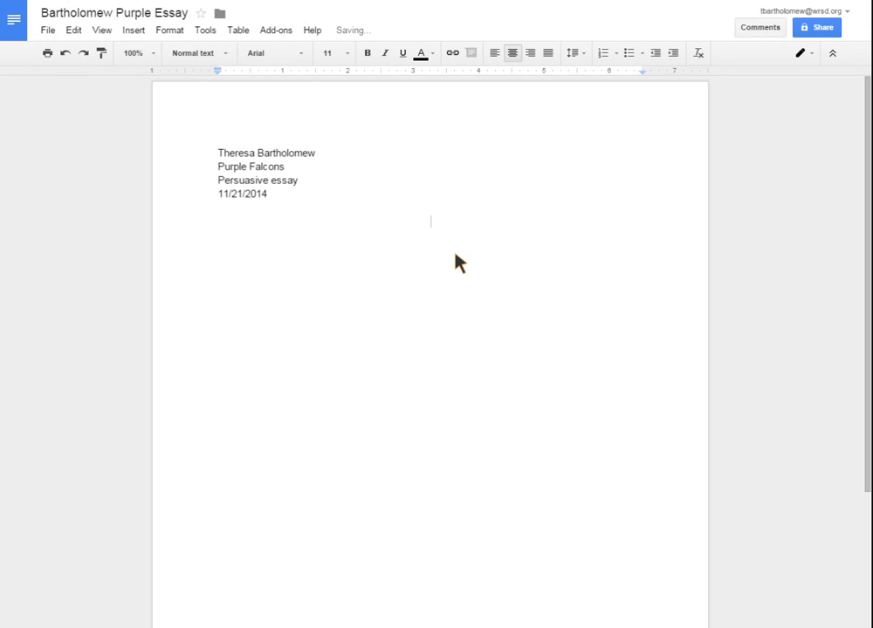
type("Title")
key("Return")
left_click(494, 53)
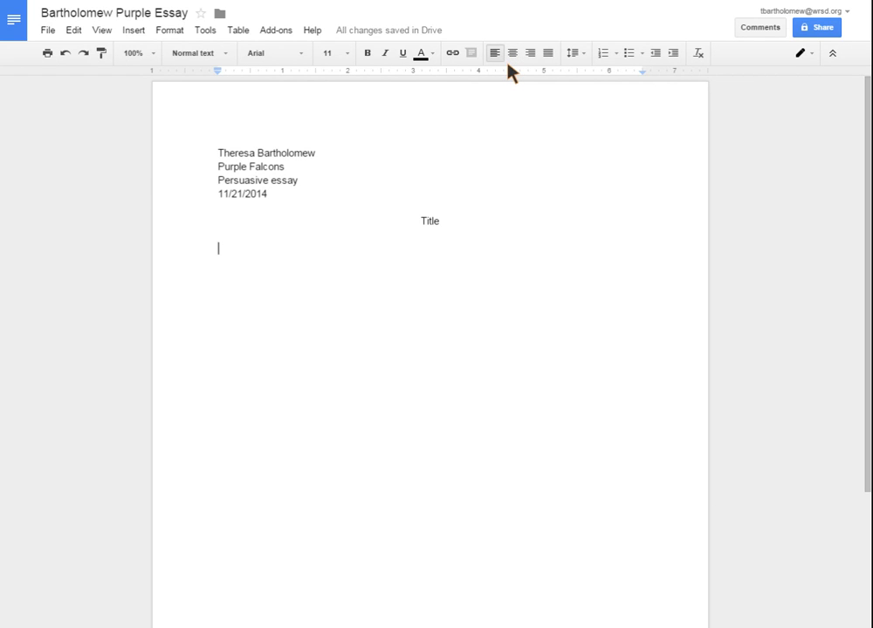
type("Start typing m")
type("y essay here")
type(".  If I spel")
type(" a word wrong")
type(", it w")
key("BackSpace")
End the sentence with 'it will underline it in red.' and use Spelling to correct 'spel' to 'spell'
type("it will underline it in red.")
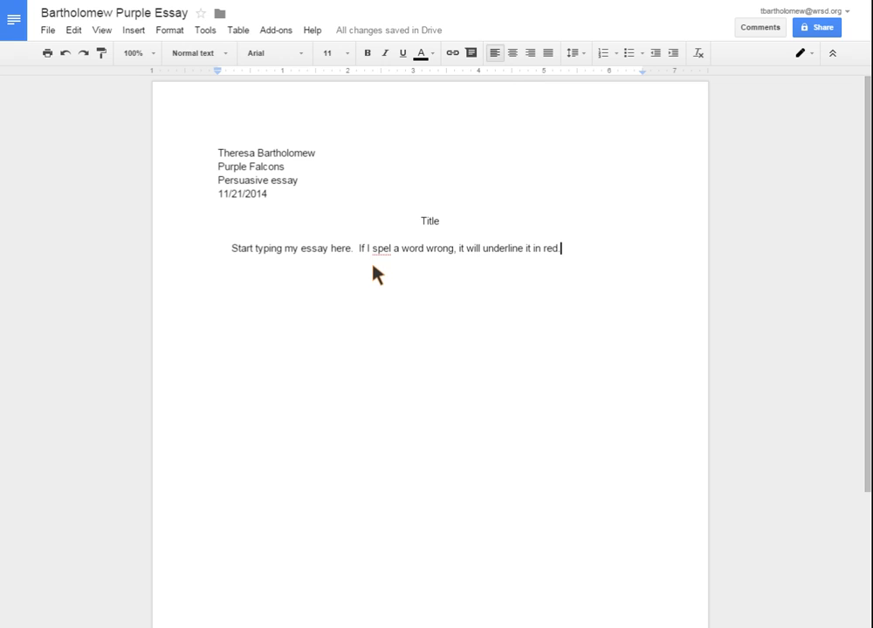
right_click(380, 249)
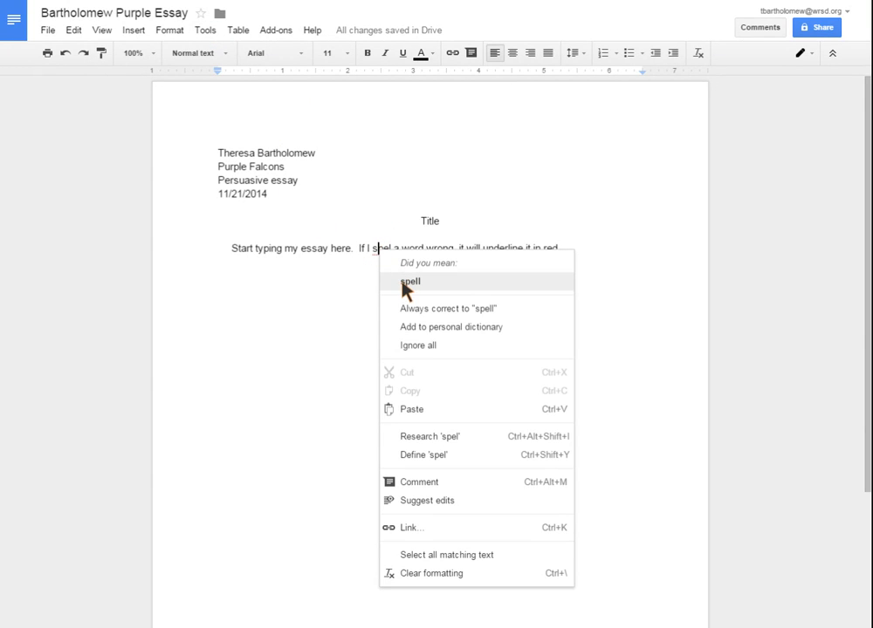
left_click(347, 272)
left_click(205, 30)
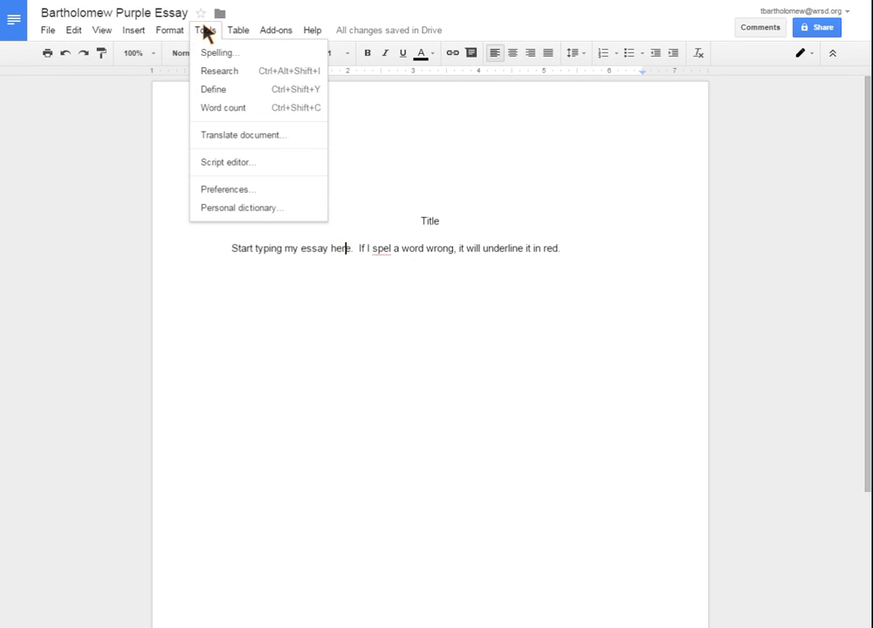
left_click(209, 53)
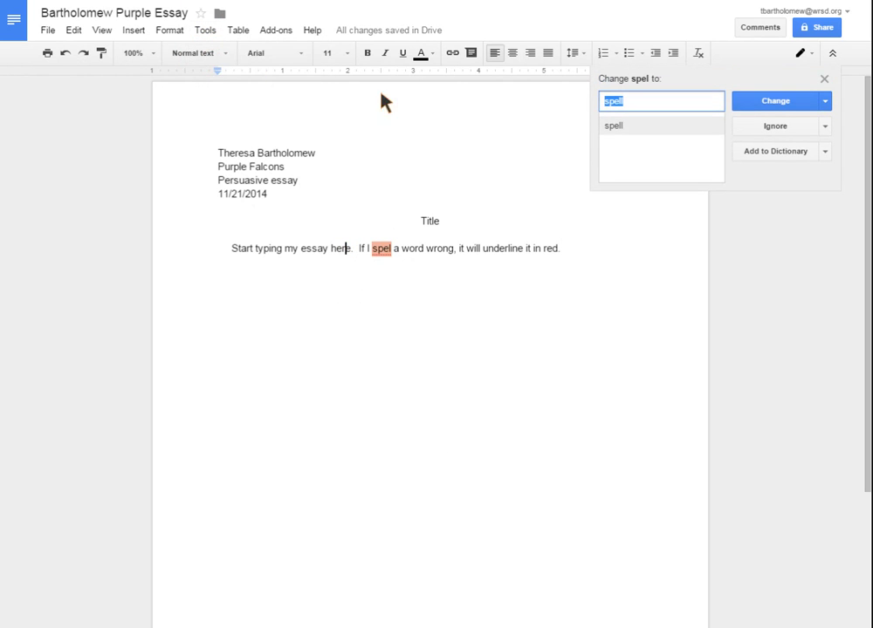
left_click(776, 102)
left_click(596, 260)
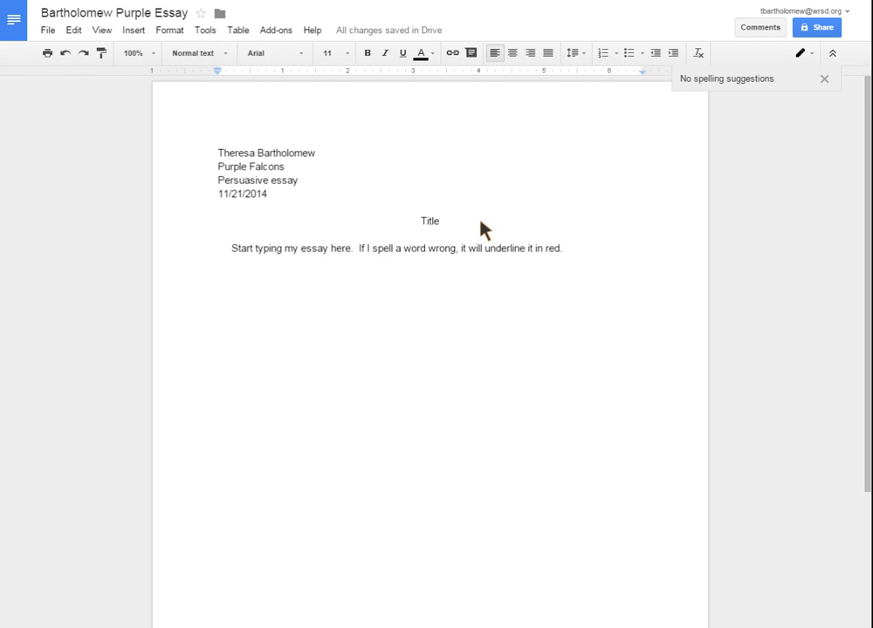
Set all the document text to Times New Roman, size 12
left_click(349, 54)
left_click(349, 54)
left_click_drag(569, 247, 96, 114)
left_click(303, 54)
left_click(282, 96)
left_click(344, 54)
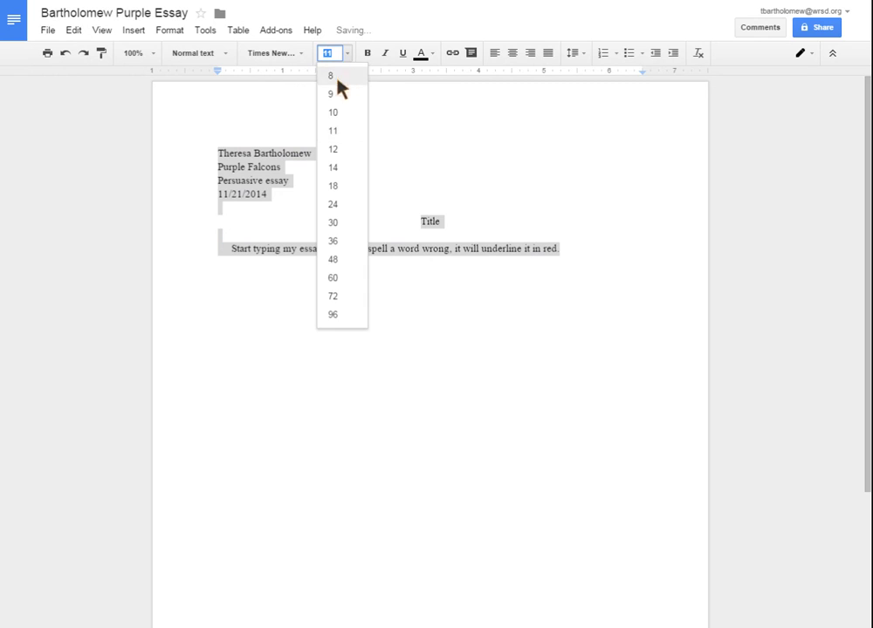
left_click(336, 150)
left_click(586, 249)
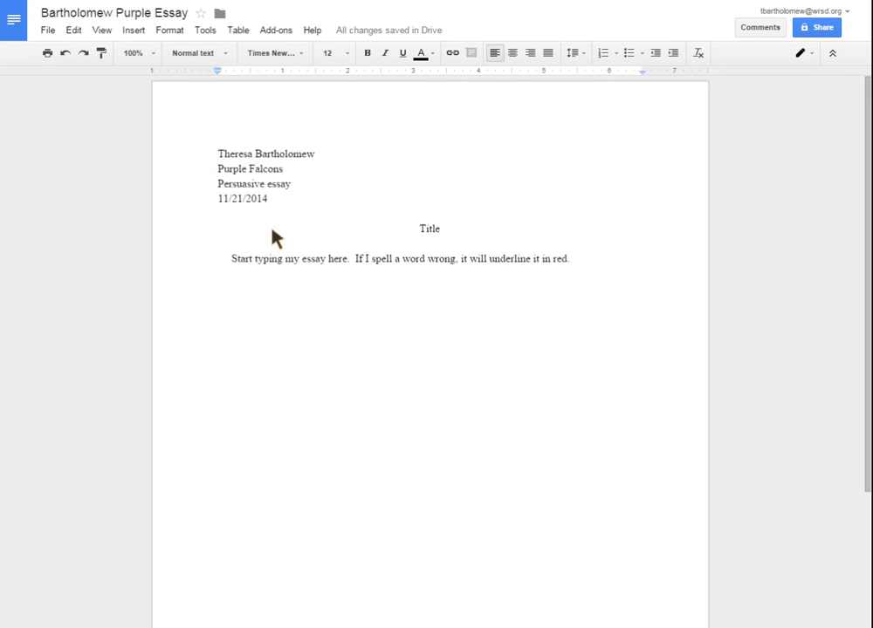
Make the essay paragraph double-spaced and add the sentence 'As I am typing, it will leave a space…'
left_click_drag(217, 259, 765, 276)
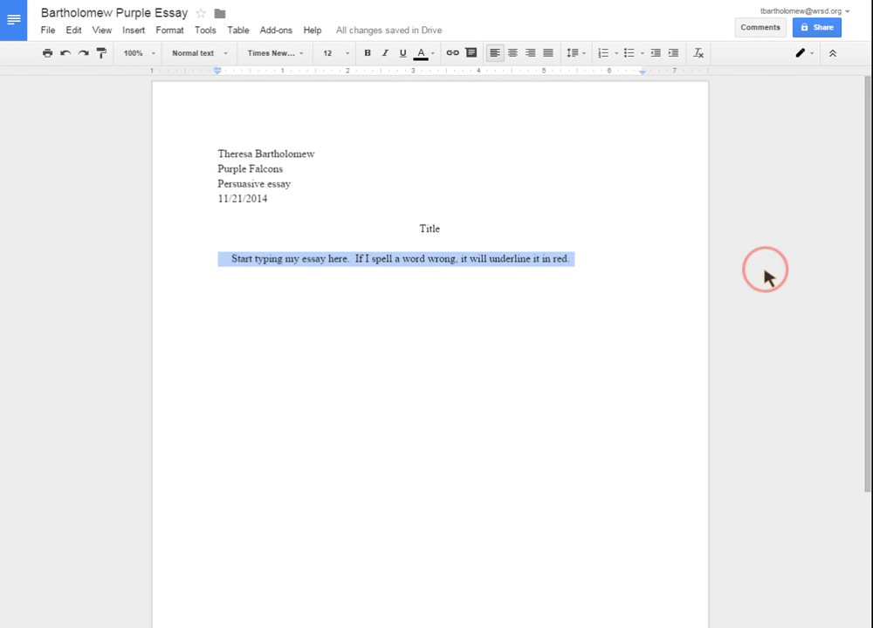
left_click(577, 55)
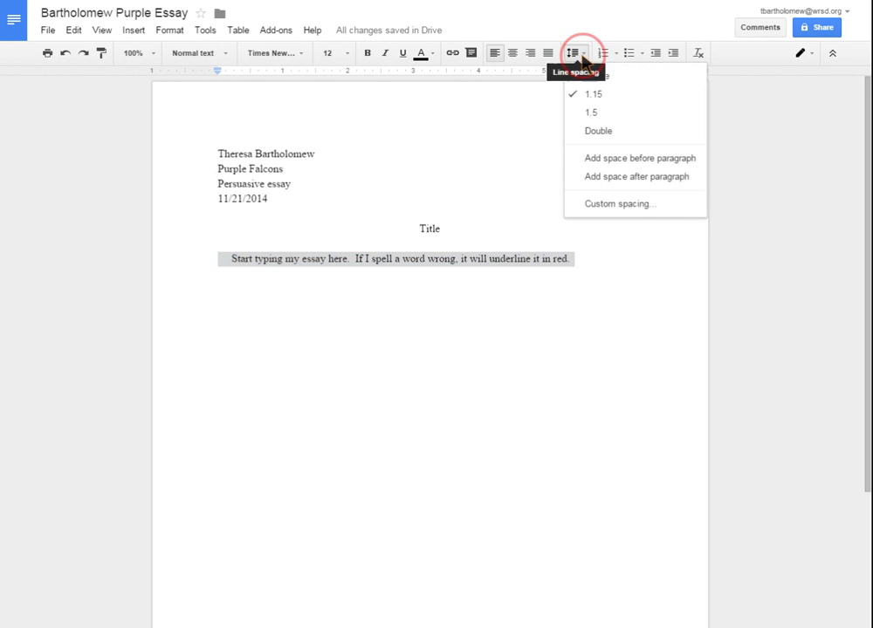
left_click(591, 136)
left_click(590, 261)
type("As I am typing, i")
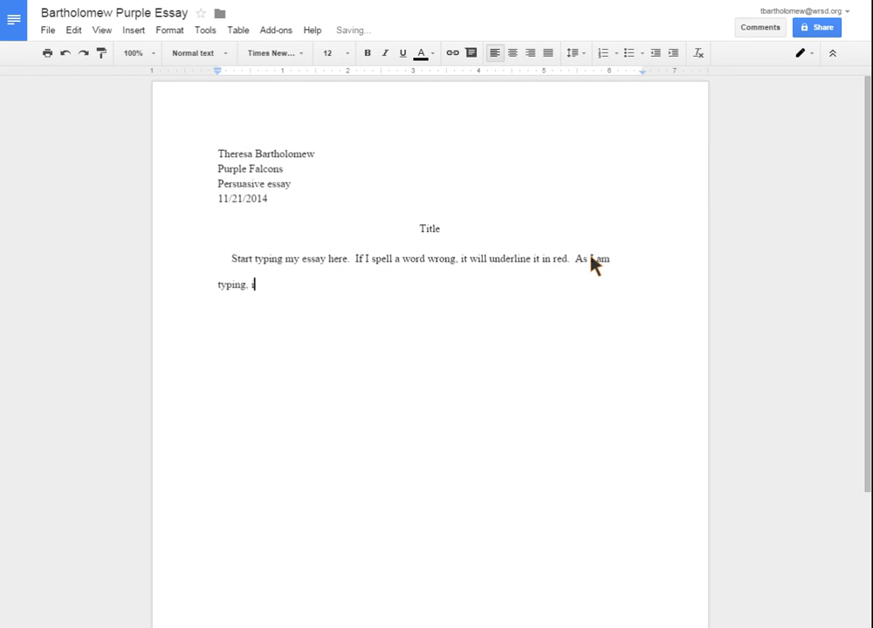
type("t will leave a spac")
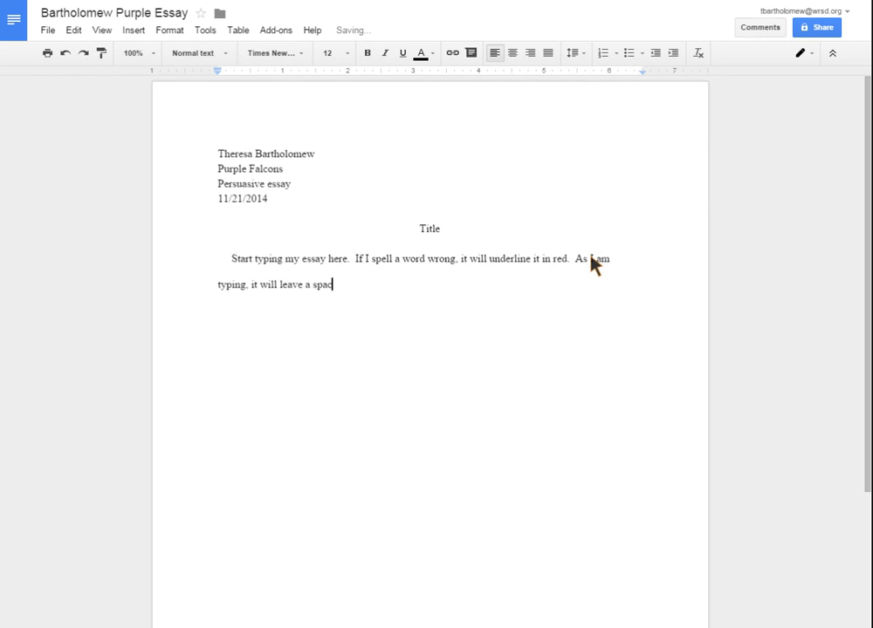
type("e in between each line for com")
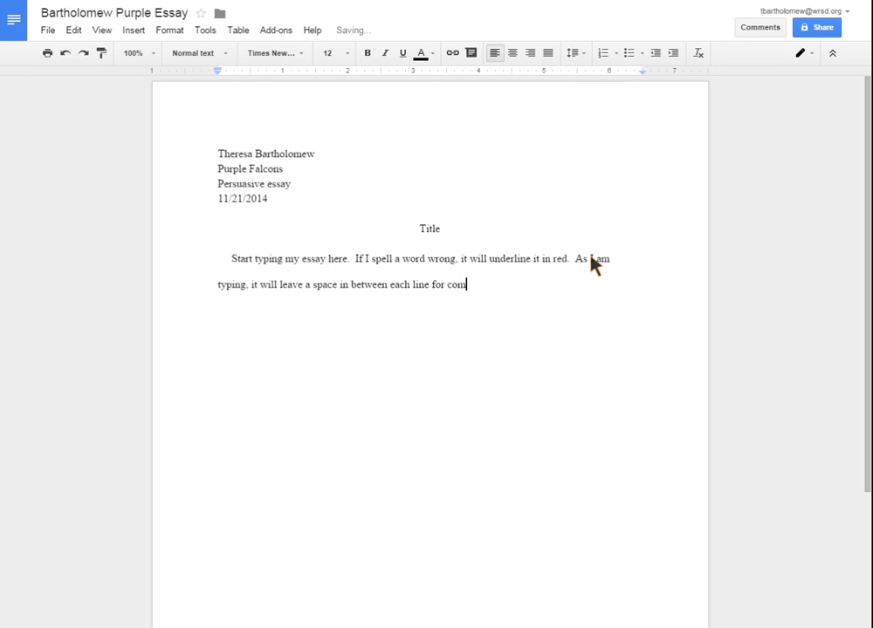
type("ments from your tea")
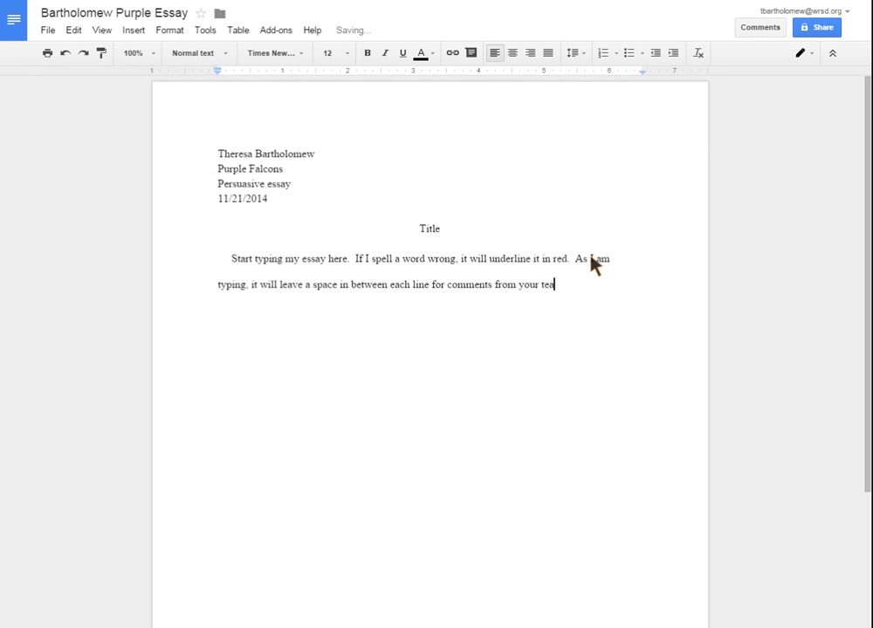
type("cher.")
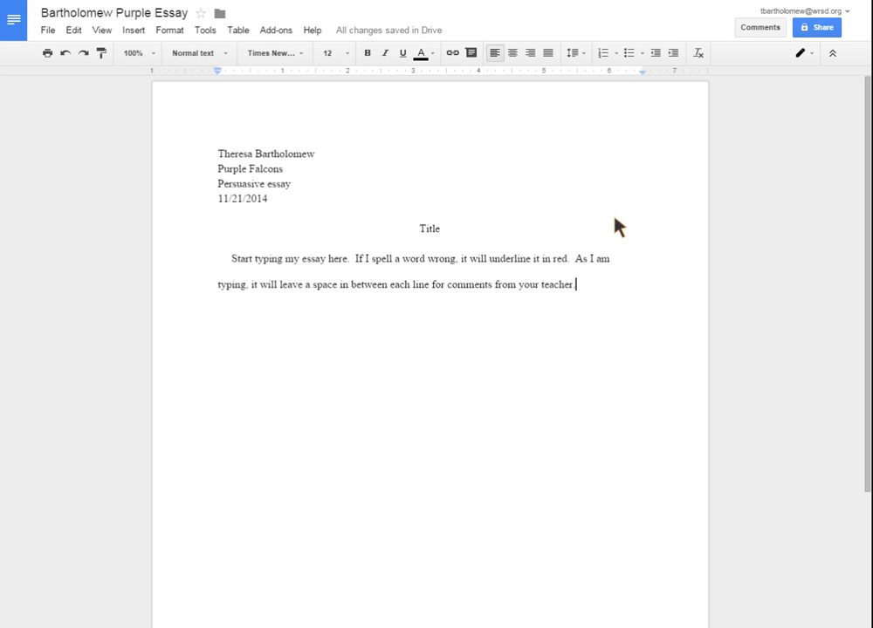
Add the comment 'yes' to the word 'teacher', then show the account details panel
left_click_drag(569, 288, 541, 288)
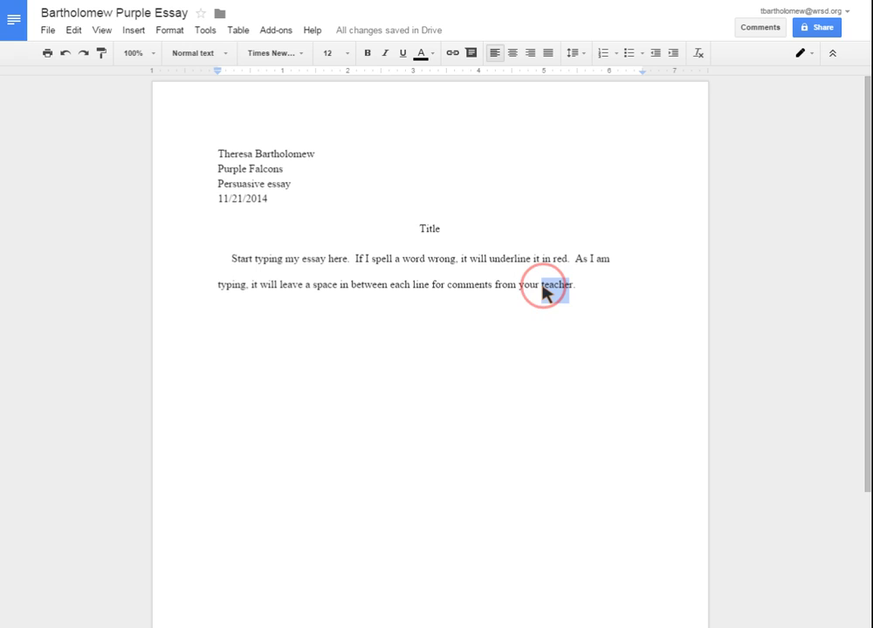
left_click(757, 29)
left_click(814, 76)
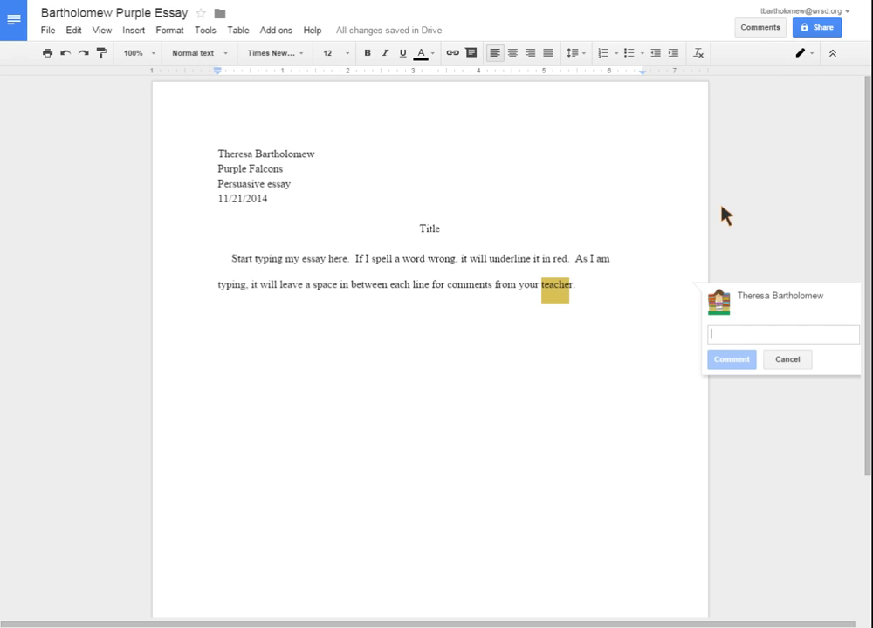
type("yes")
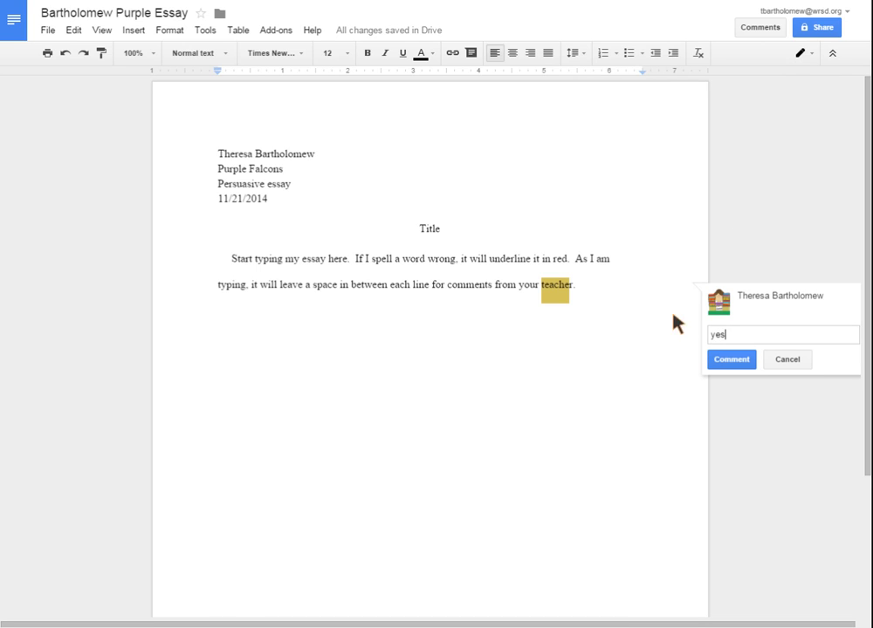
left_click(733, 360)
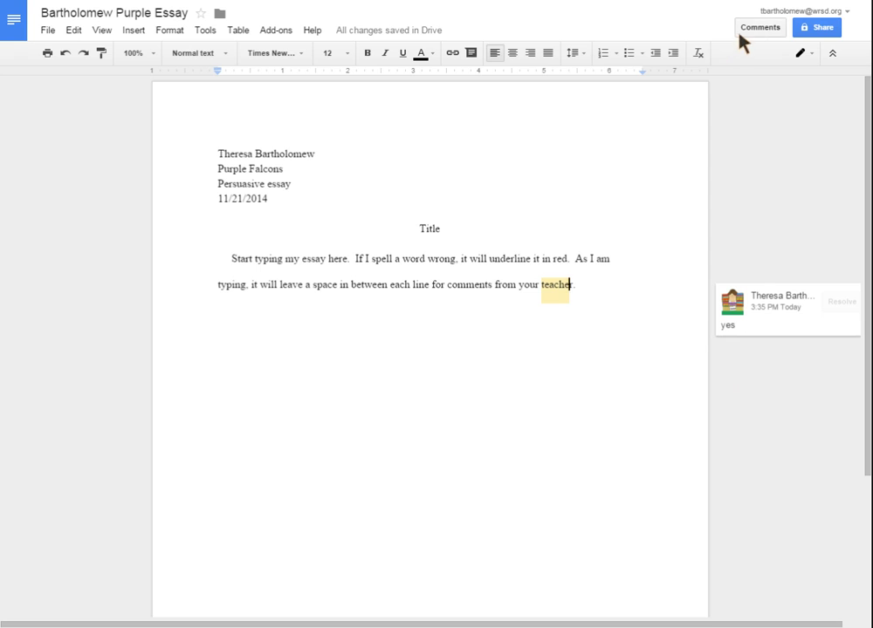
left_click(813, 14)
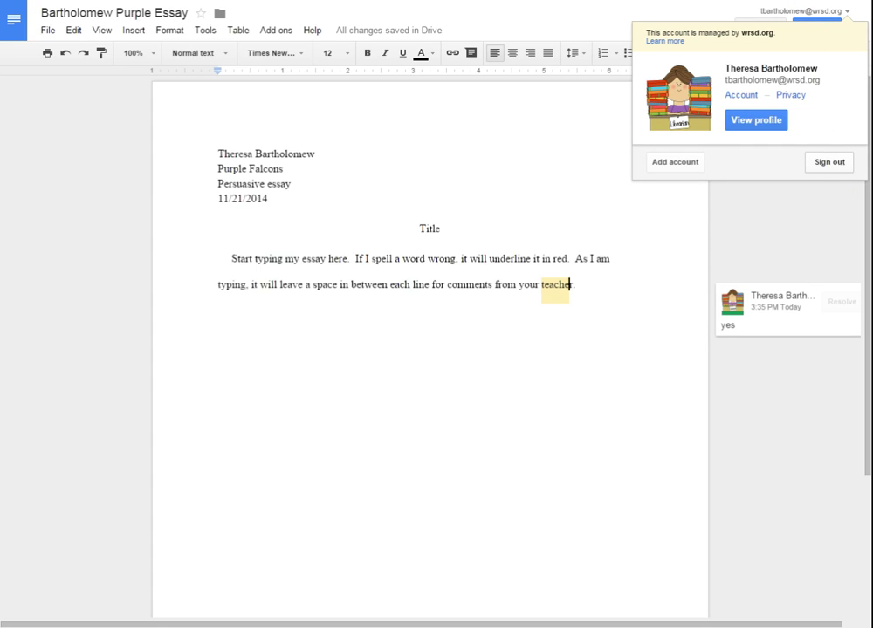